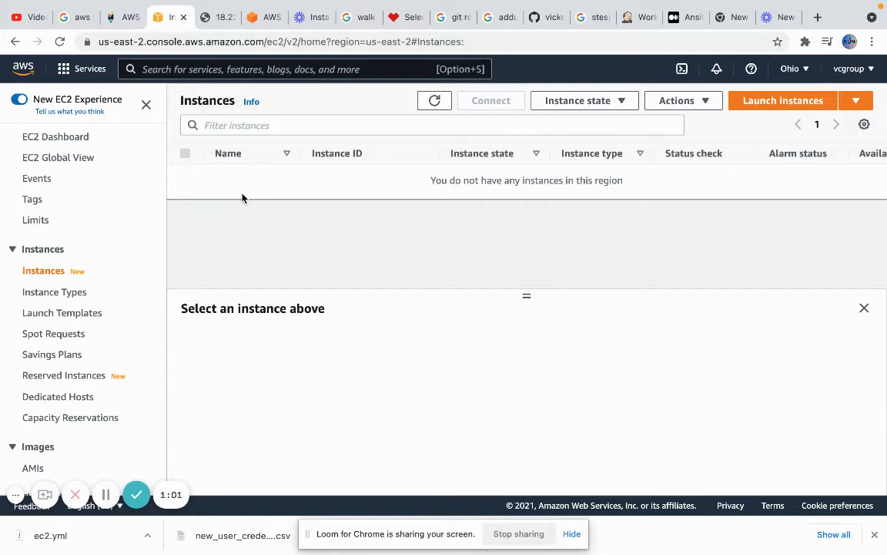
Find IAM through the service search and start adding a new user from the Users list
left_click(244, 66)
type("iam")
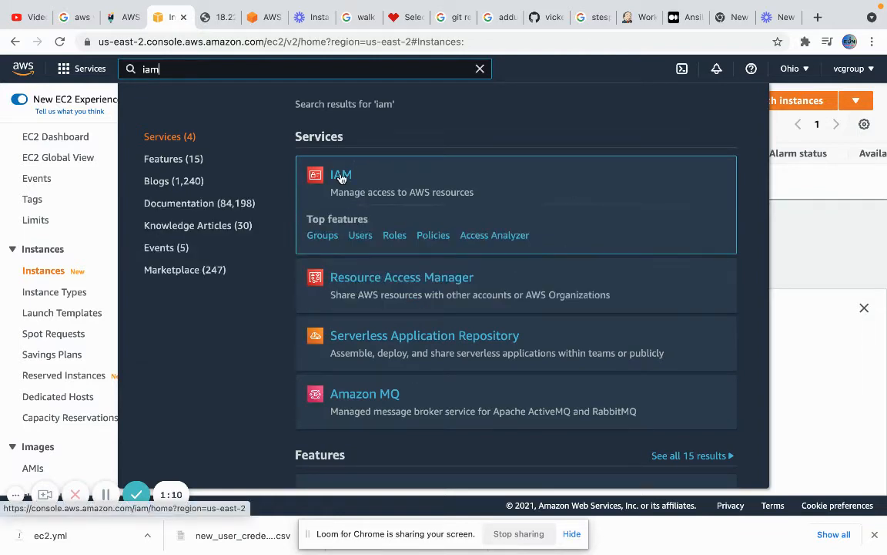
left_click(341, 177)
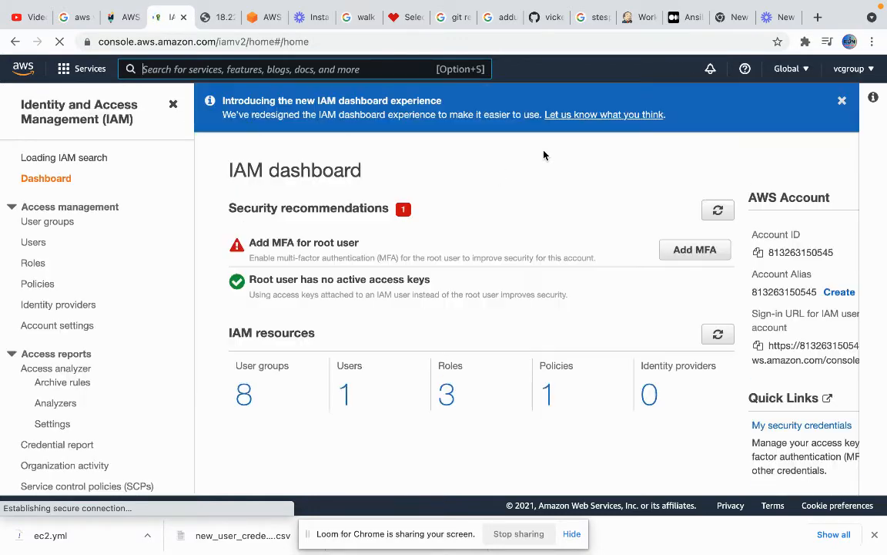
left_click(33, 251)
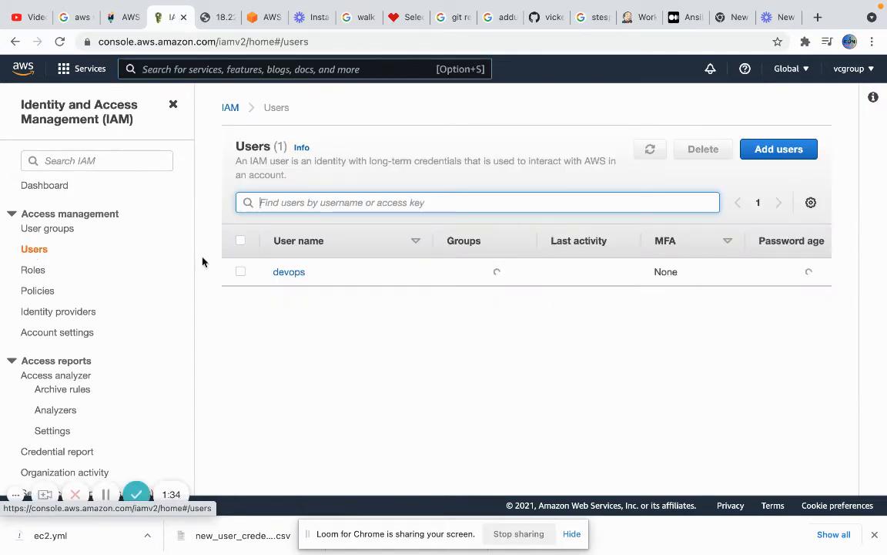
left_click(770, 152)
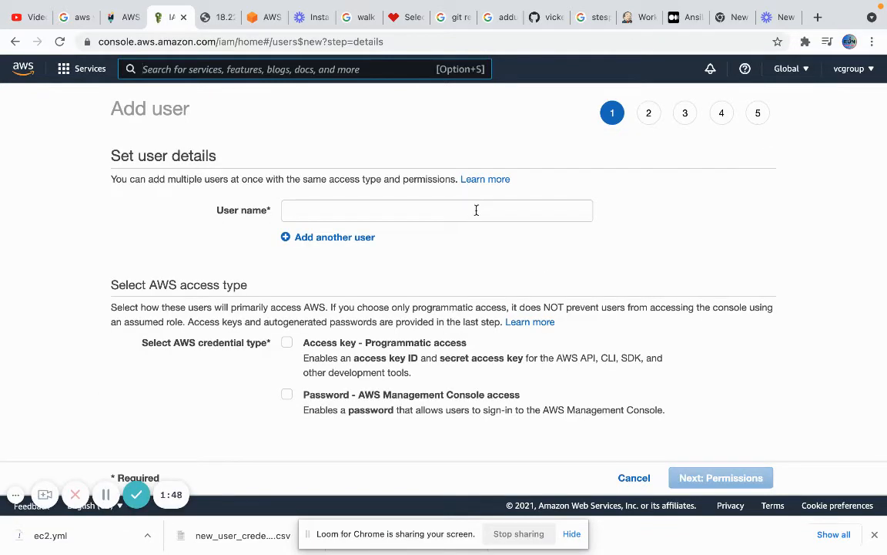
Enter 'ec2iamuser' as the new user's name, correcting the stray hyphen and suffix
left_click(476, 210)
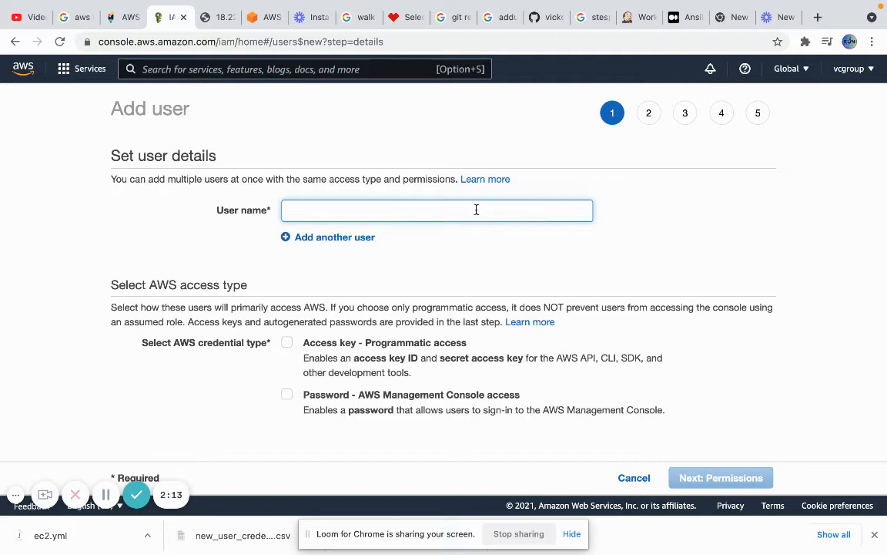
type("ec2")
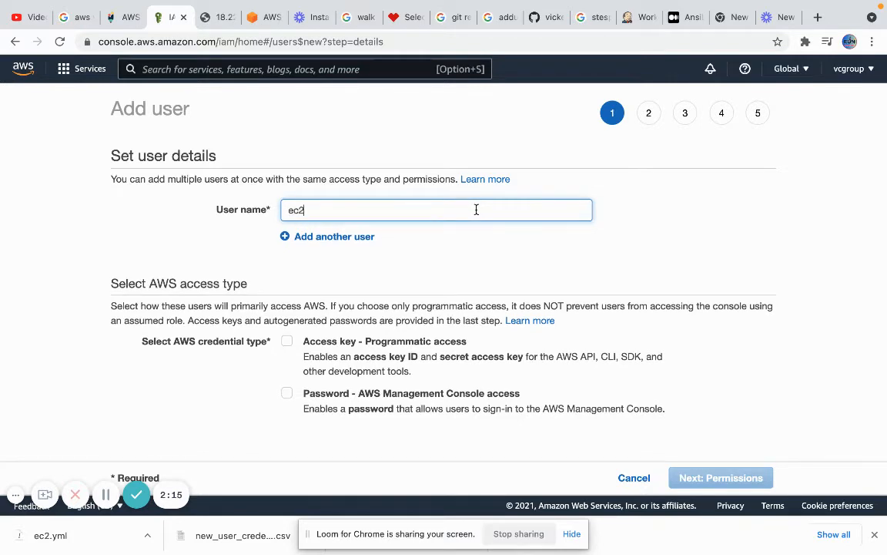
type("-")
key("BackSpace")
type("_us")
type("er")
key("BackSpace")
key("BackSpace")
key("BackSpace")
key("BackSpace")
key("BackSpace")
type("iamuser")
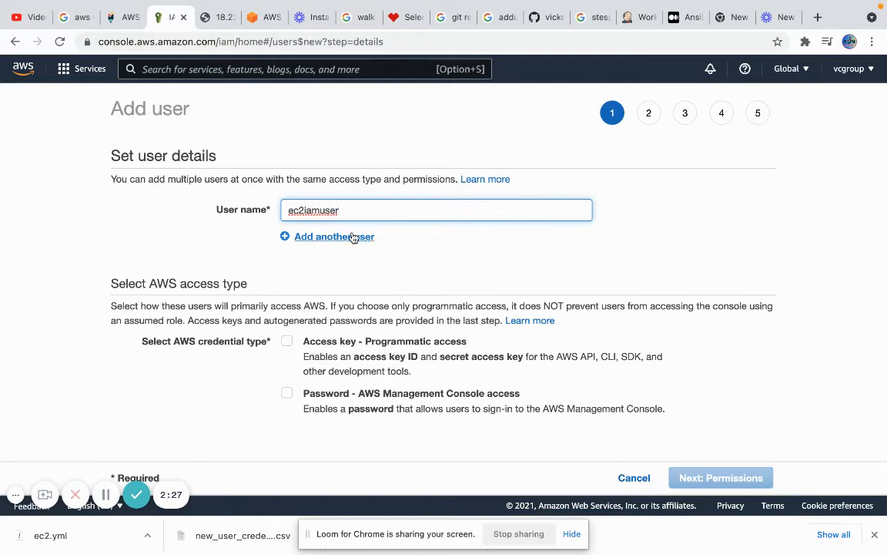
Give the user both programmatic access keys and AWS console access
left_click(287, 342)
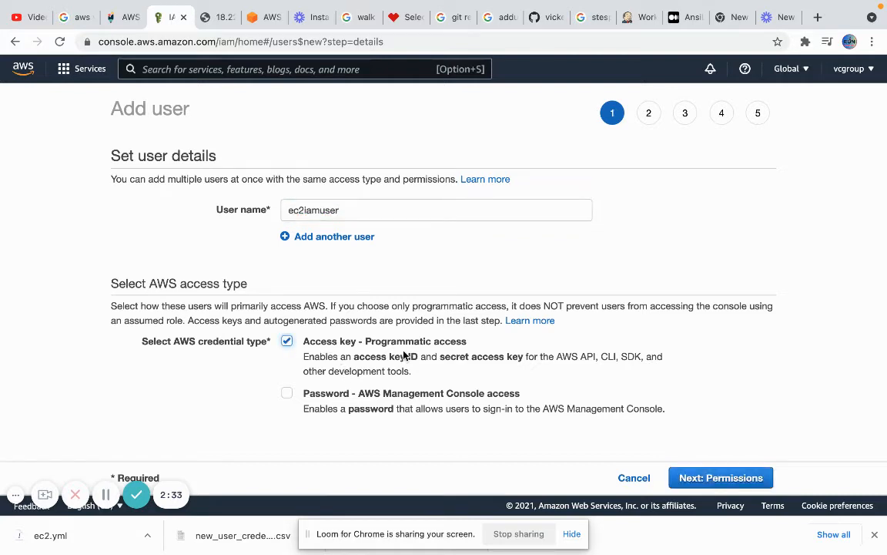
scroll(404, 355, "down", 1)
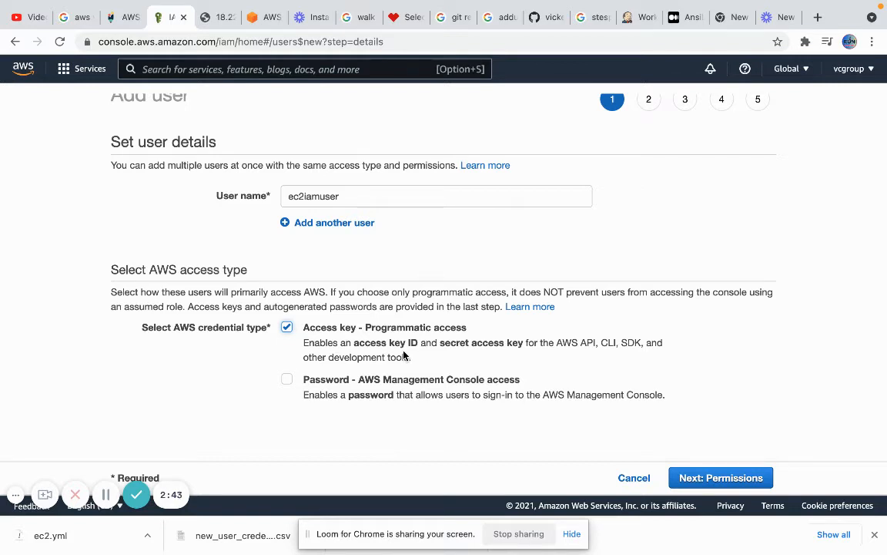
left_click(287, 380)
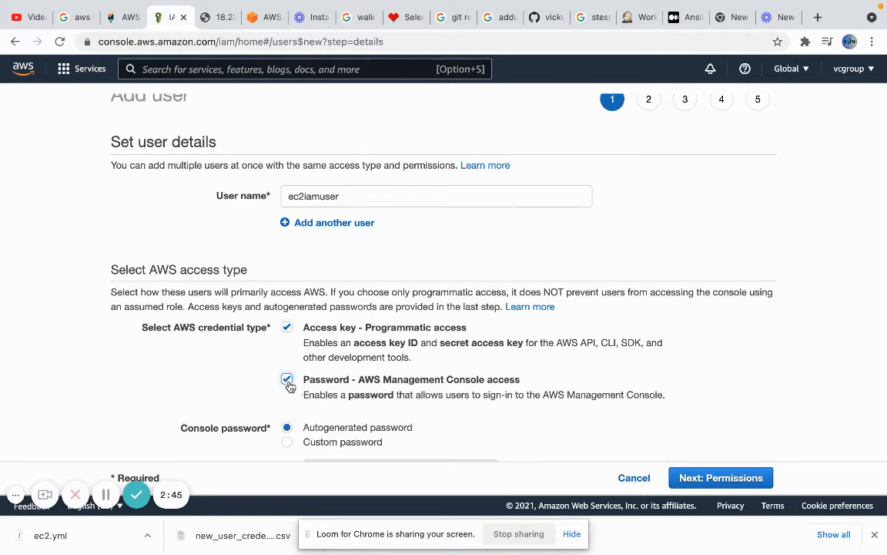
scroll(370, 391, "down", 1)
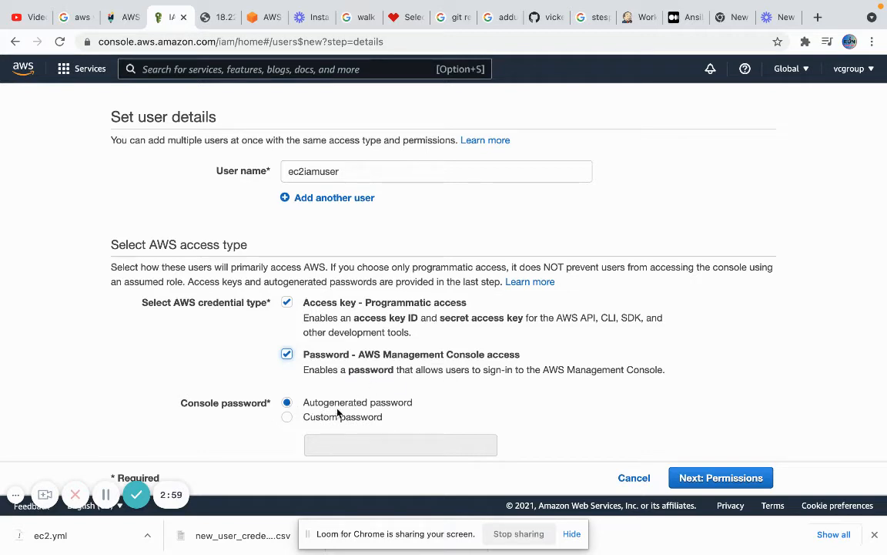
scroll(453, 397, "down", 1)
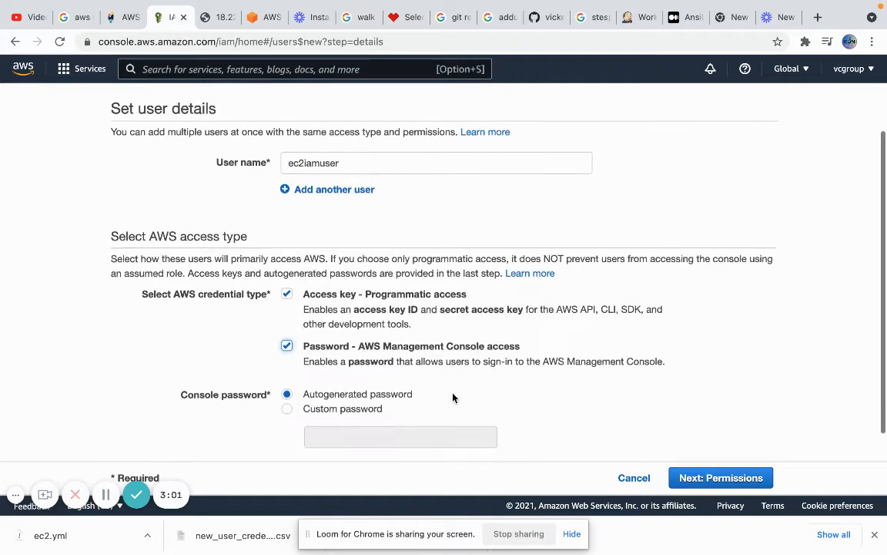
scroll(453, 397, "down", 1)
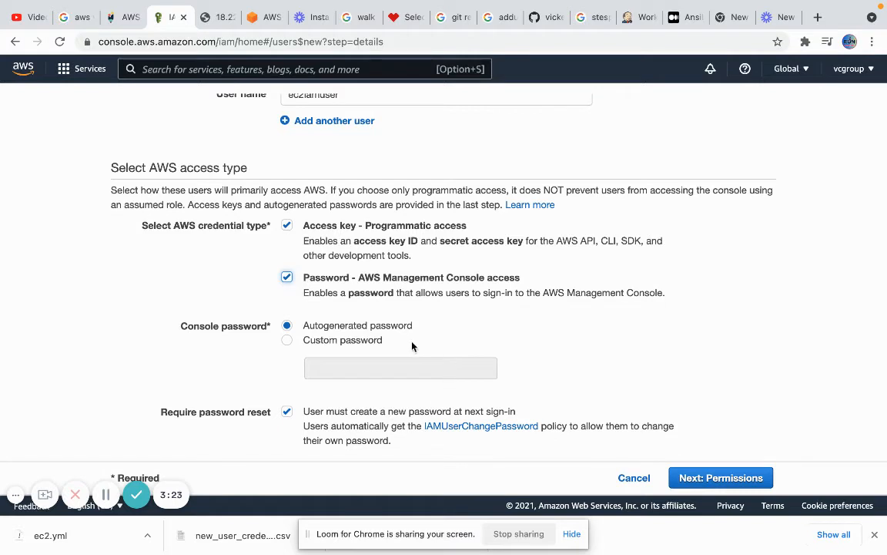
Set a custom console password without a forced reset and proceed to permissions
left_click(288, 343)
left_click(356, 364)
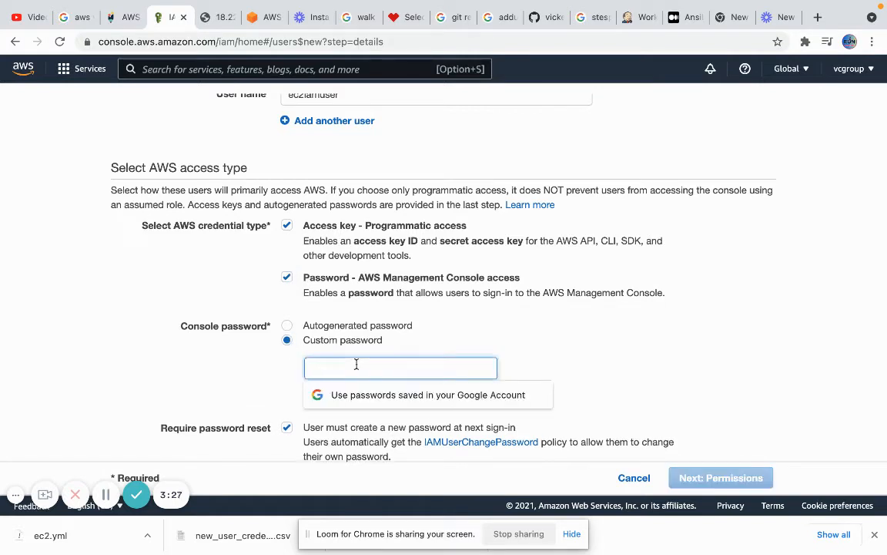
type("admin12")
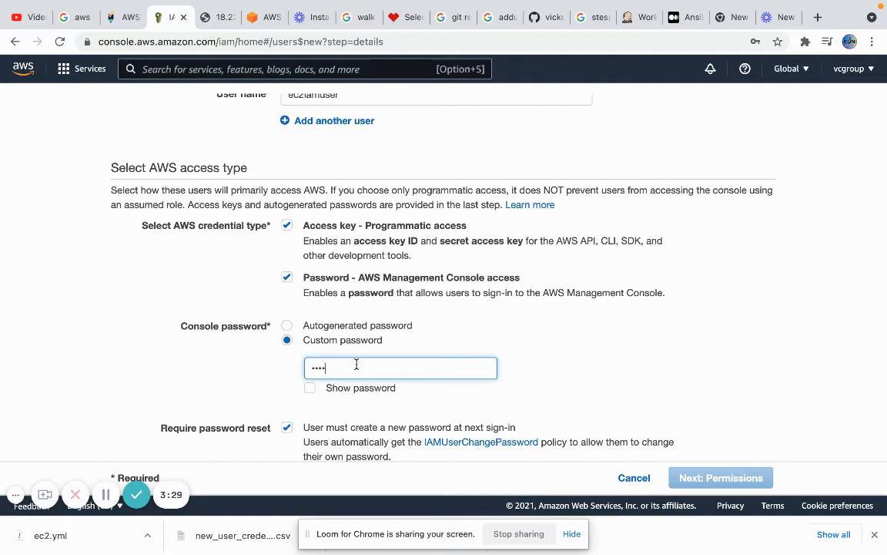
type("34")
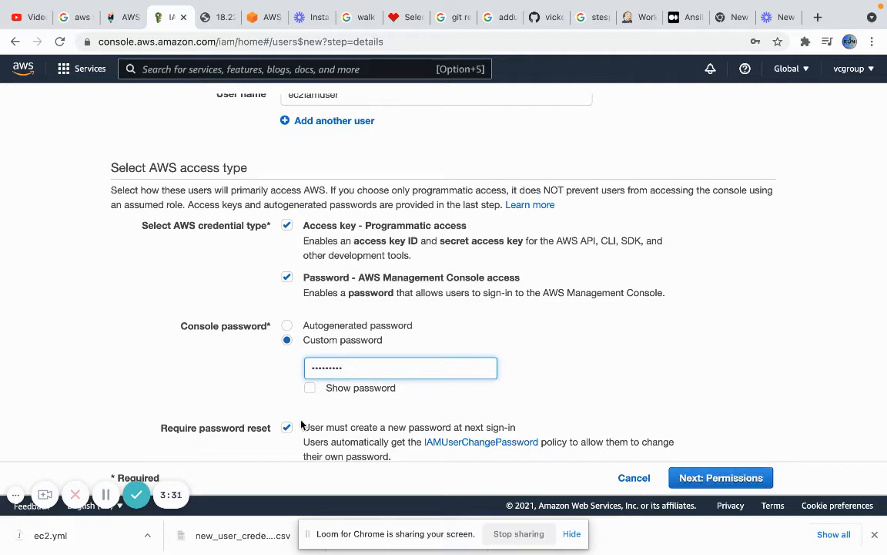
left_click(286, 428)
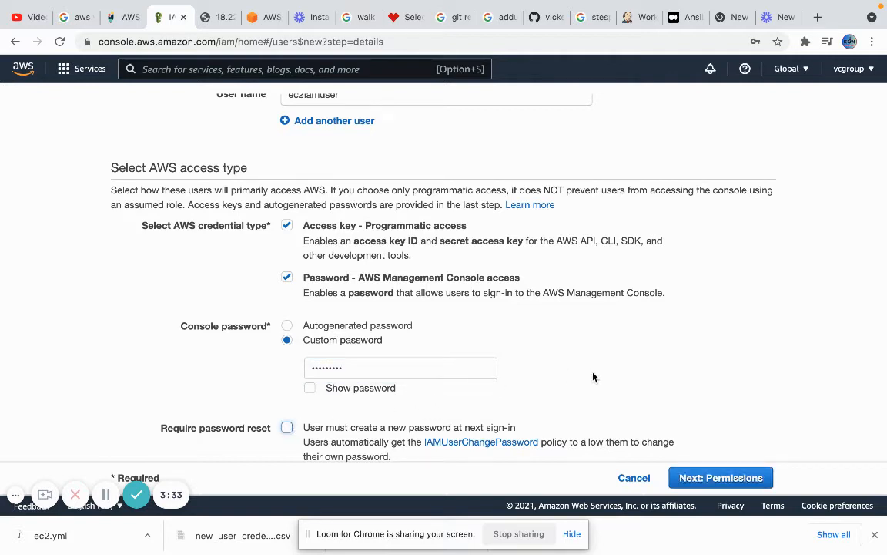
scroll(593, 377, "down", 1)
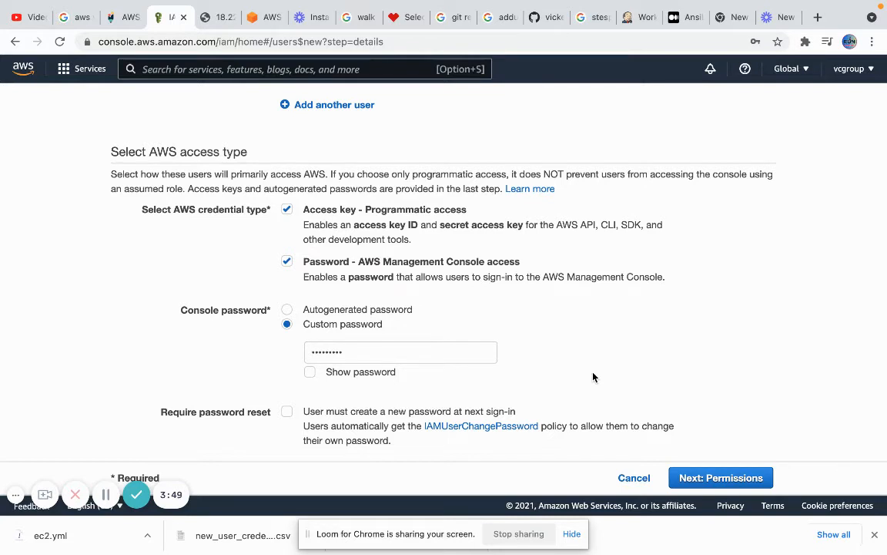
left_click(691, 478)
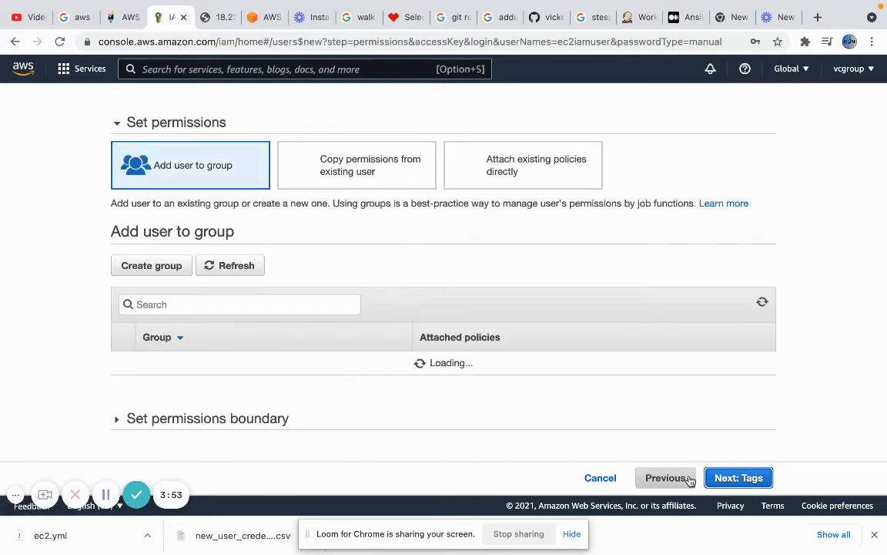
Open the Create group dialog from the add-user-to-group list
scroll(530, 408, "down", 3)
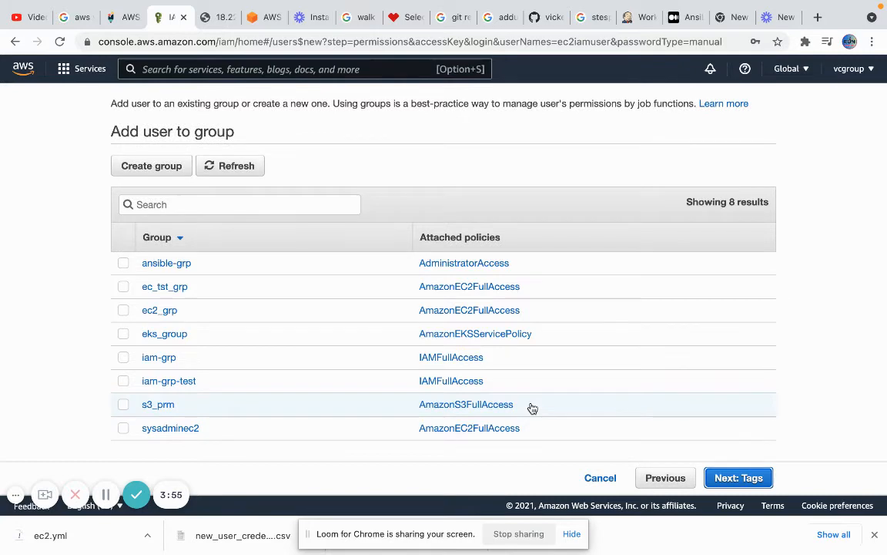
left_click(162, 171)
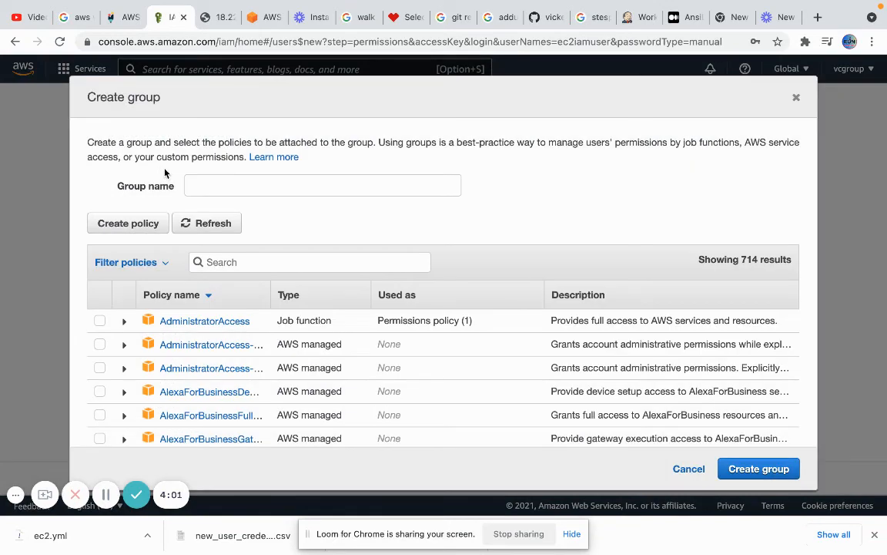
Create group 'ec2group' with the AmazonEC2FullAccess policy attached
left_click(222, 182)
type("ec")
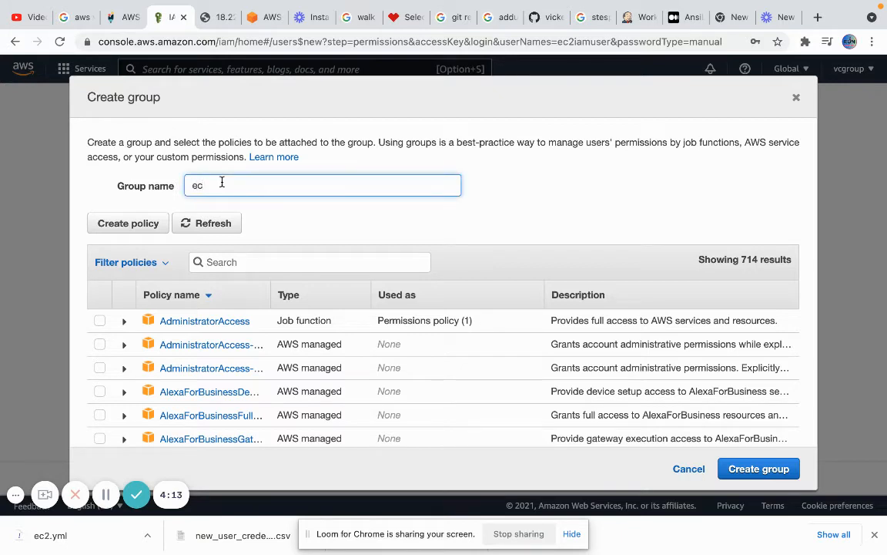
type("2group")
scroll(278, 231, "down", 1)
left_click(280, 229)
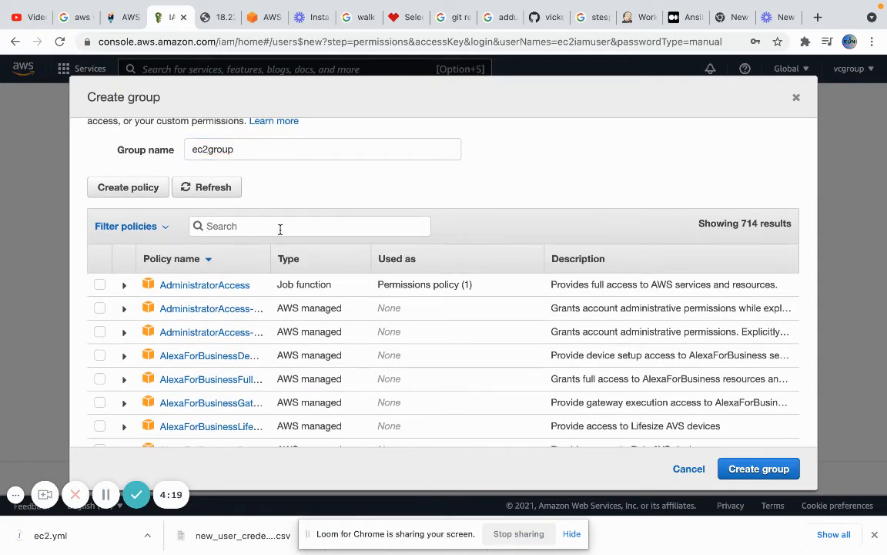
type("ec2full")
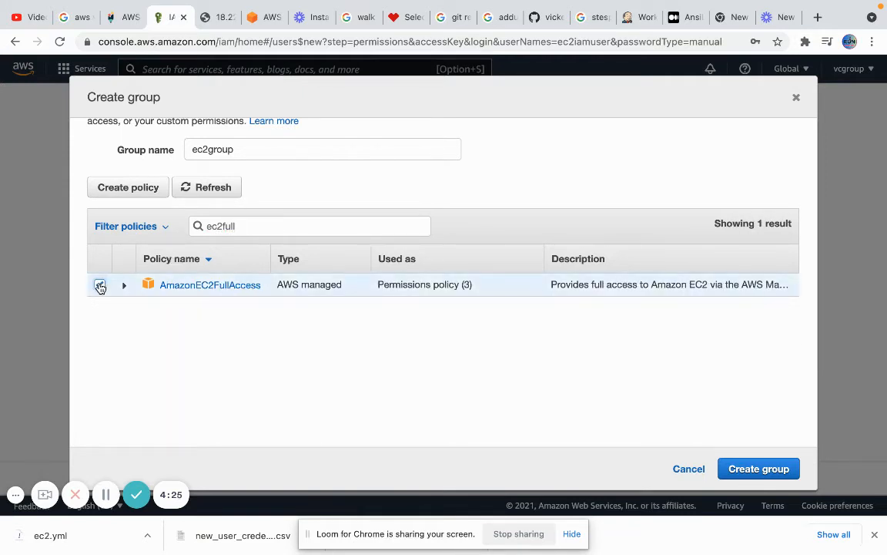
left_click(99, 285)
scroll(253, 174, "up", 2)
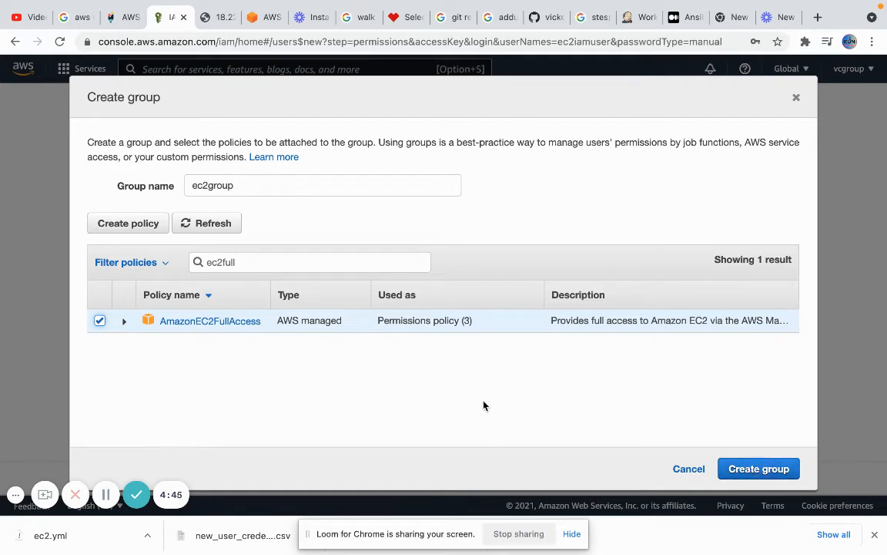
left_click(755, 470)
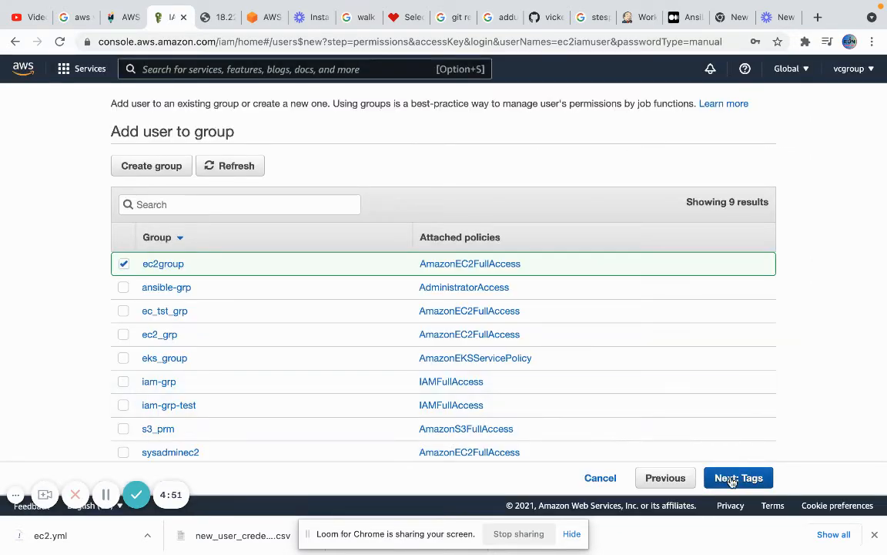
Skip tags, review, and create user ec2iamuser in ec2group
left_click(732, 480)
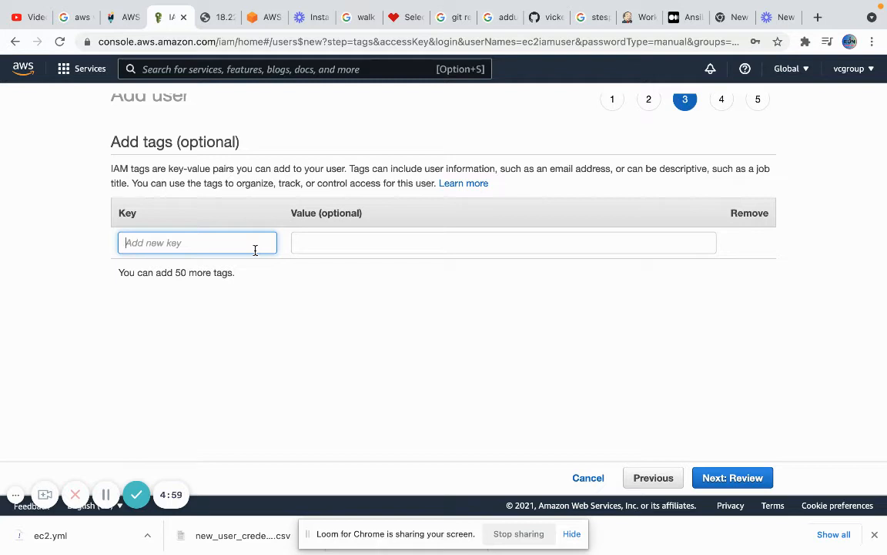
left_click(715, 478)
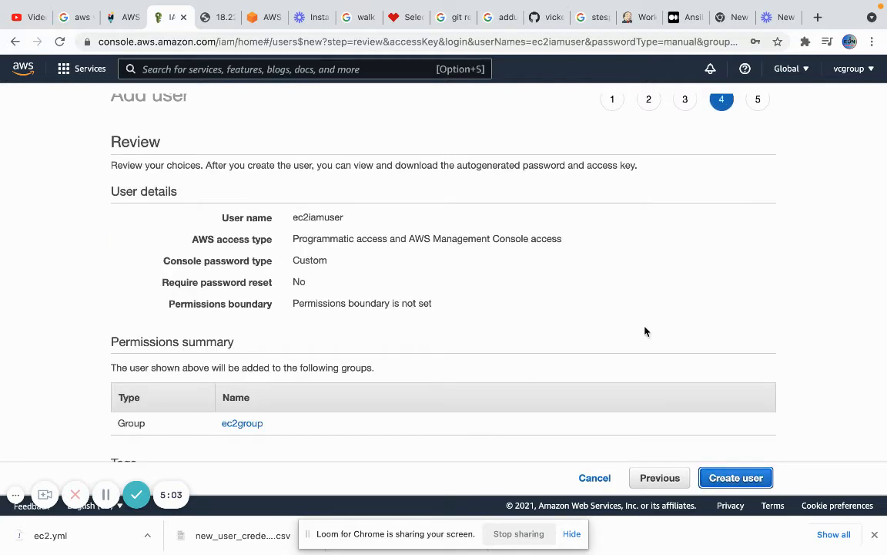
scroll(644, 332, "down", 2)
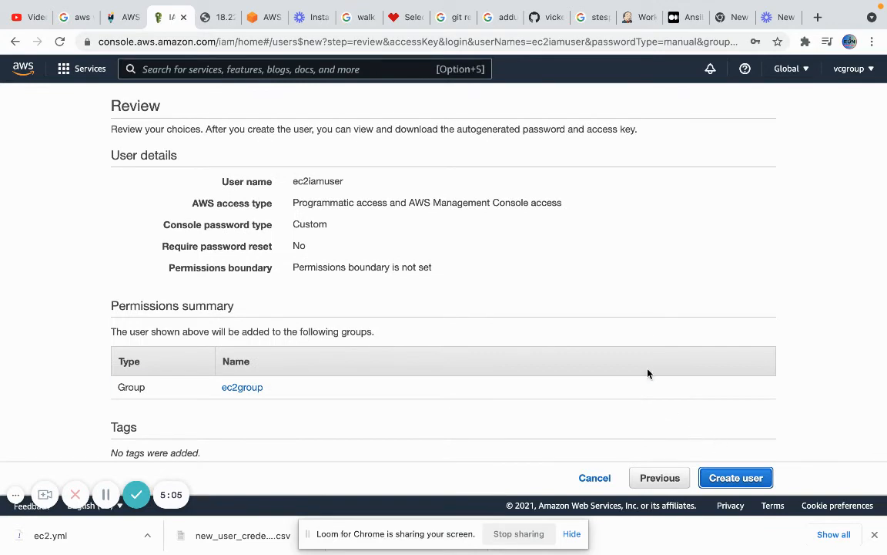
left_click(718, 479)
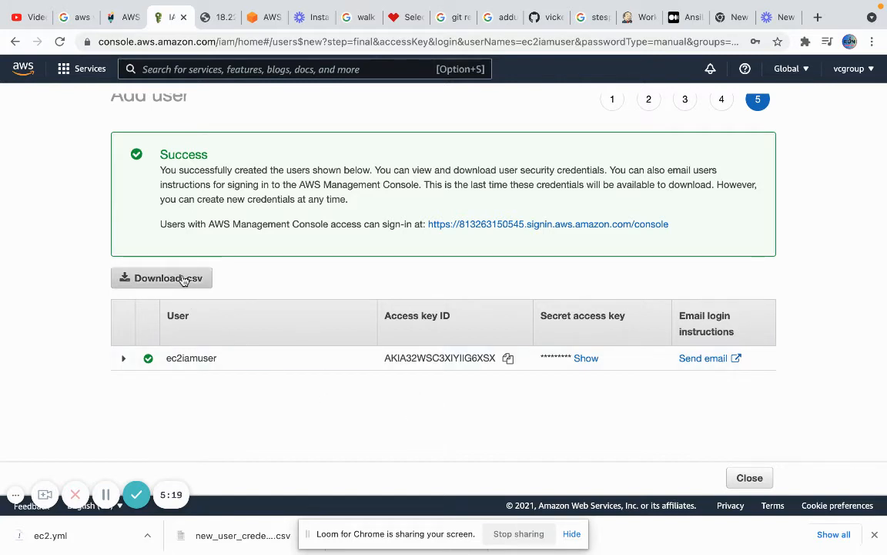
Open the console sign-in link in a new tab and sign in as ec2iamuser with its password
right_click(511, 225)
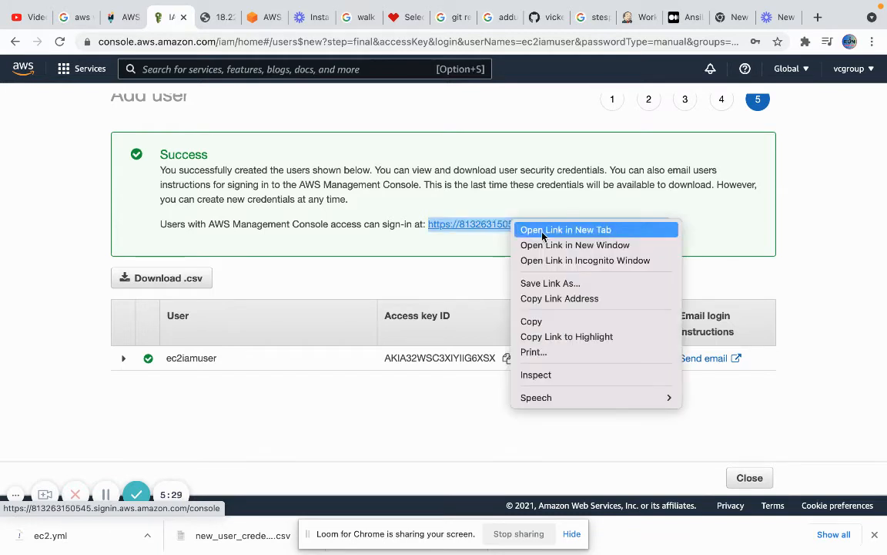
left_click(542, 231)
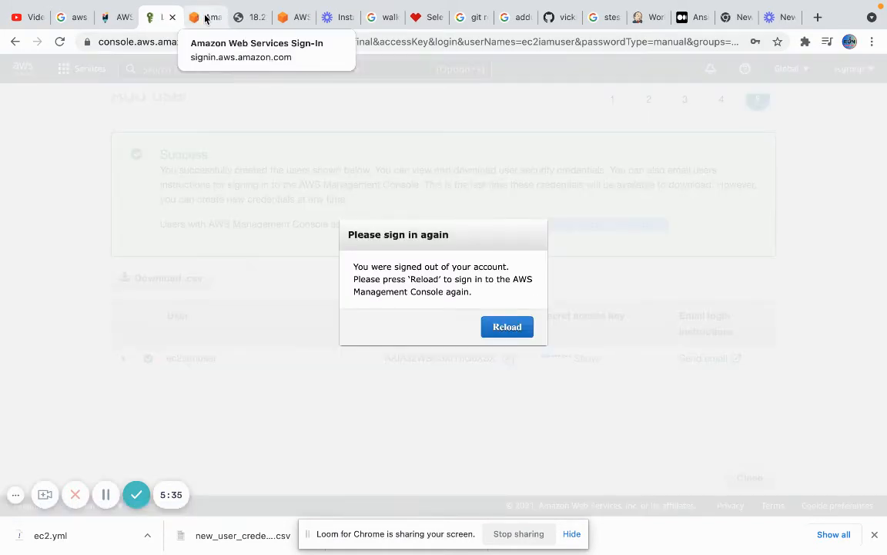
left_click(207, 19)
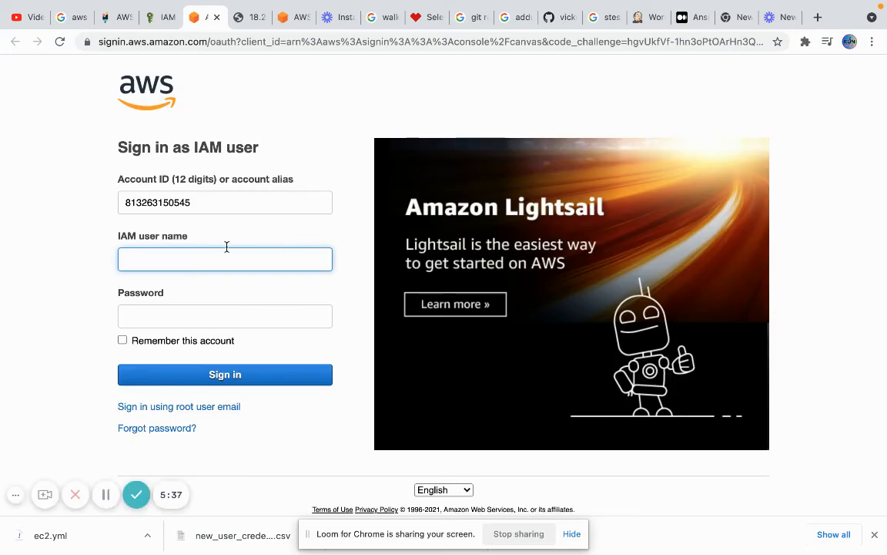
type("ec2iamuser")
key("Tab")
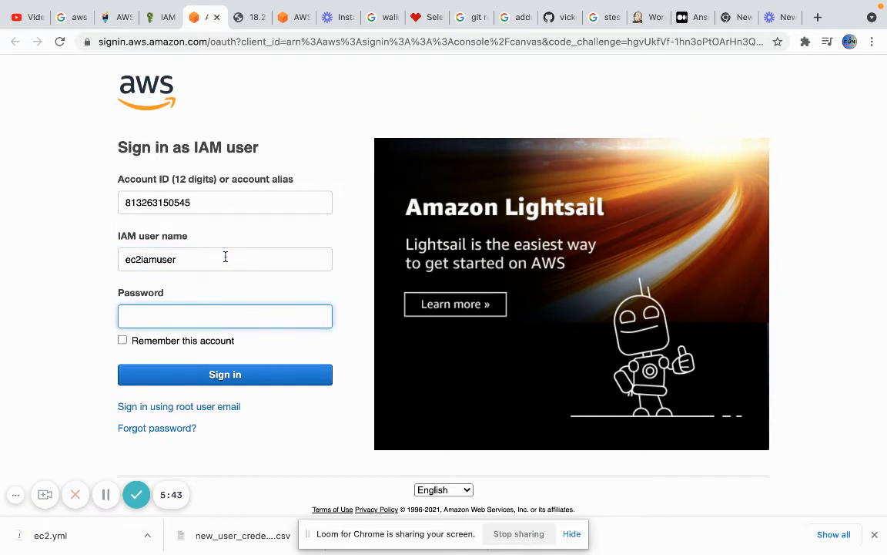
type("•••••••••")
left_click(217, 375)
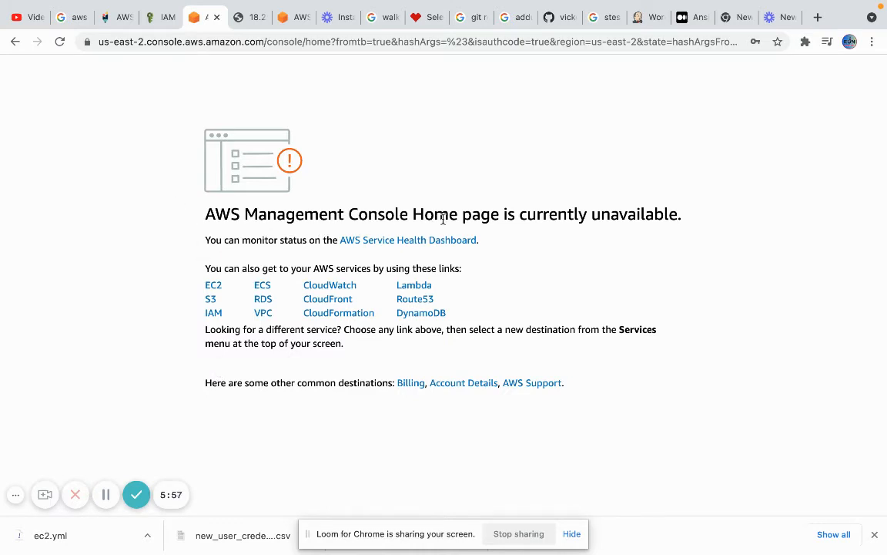
Open the EC2 console, then reload the signed-out IAM tab
left_click(214, 287)
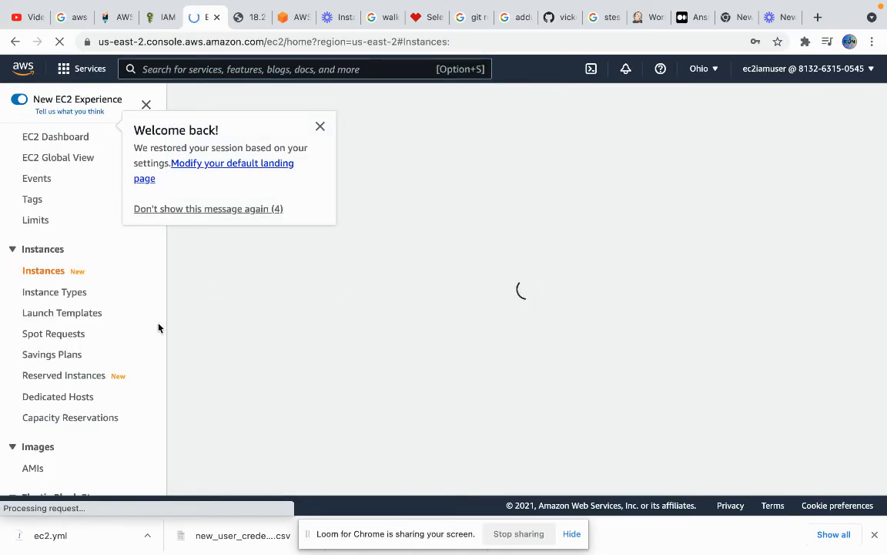
left_click(152, 20)
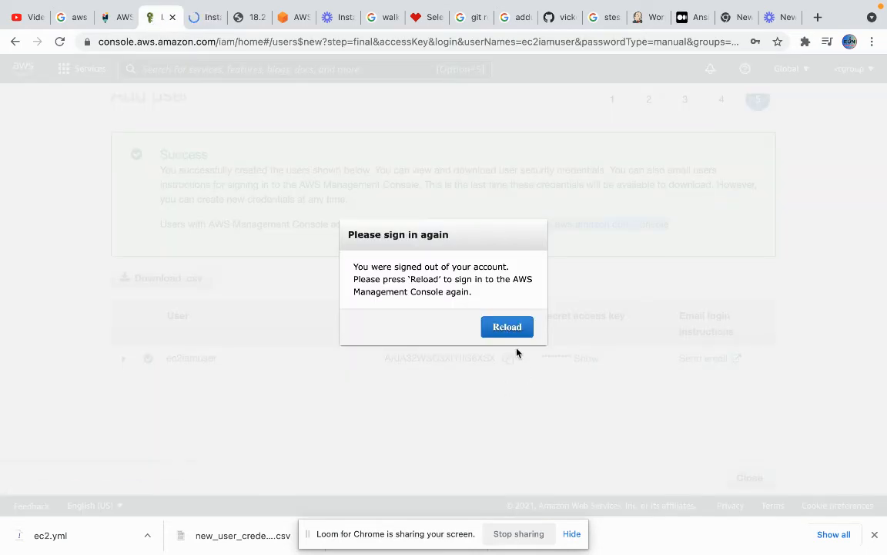
left_click(509, 335)
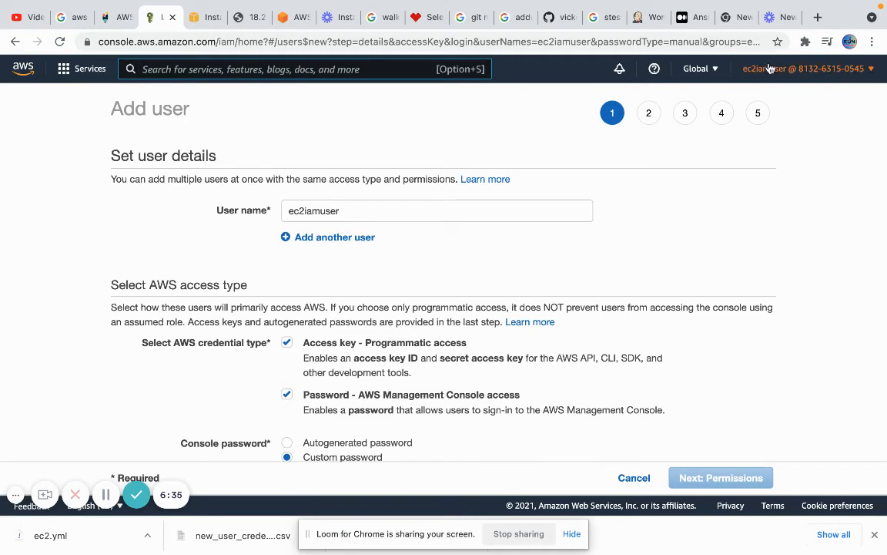
Try the IAM dashboard as ec2iamuser, then return to the empty EC2 Instances list
left_click(335, 73)
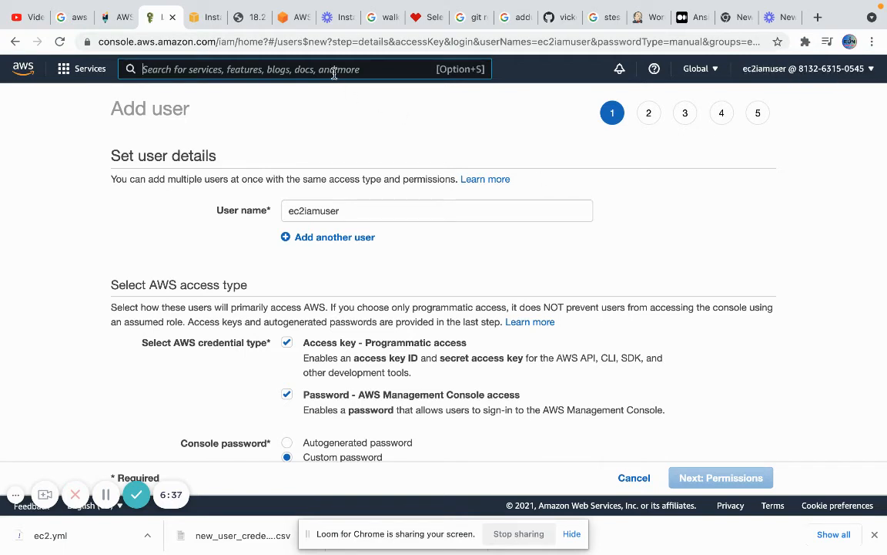
type("iam")
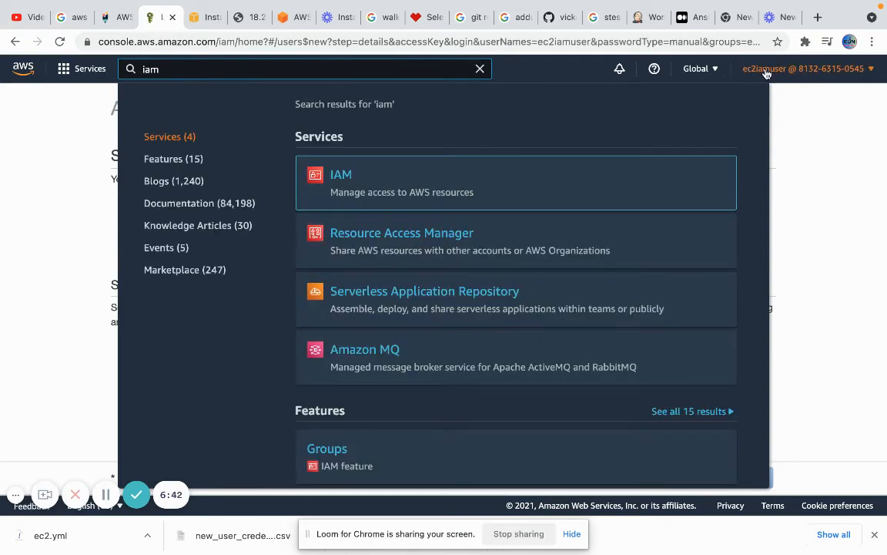
mouse_move(376, 182)
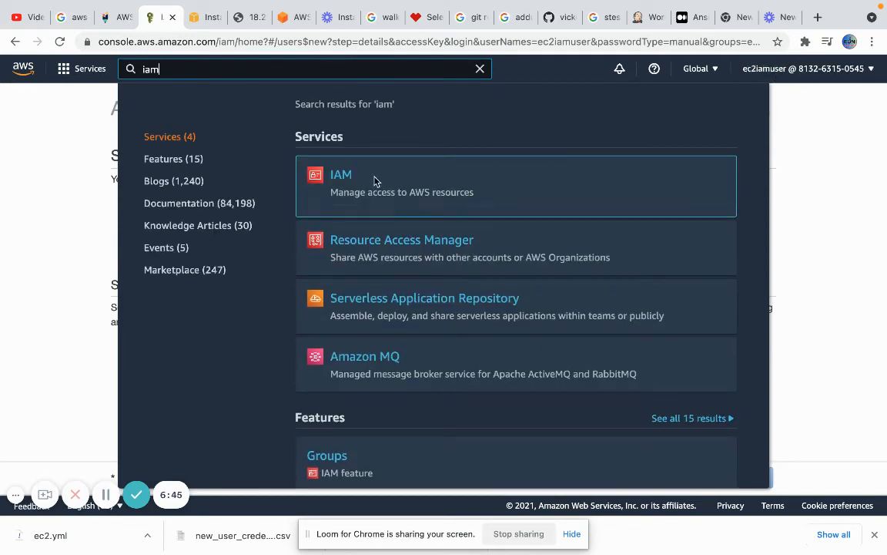
left_click(348, 179)
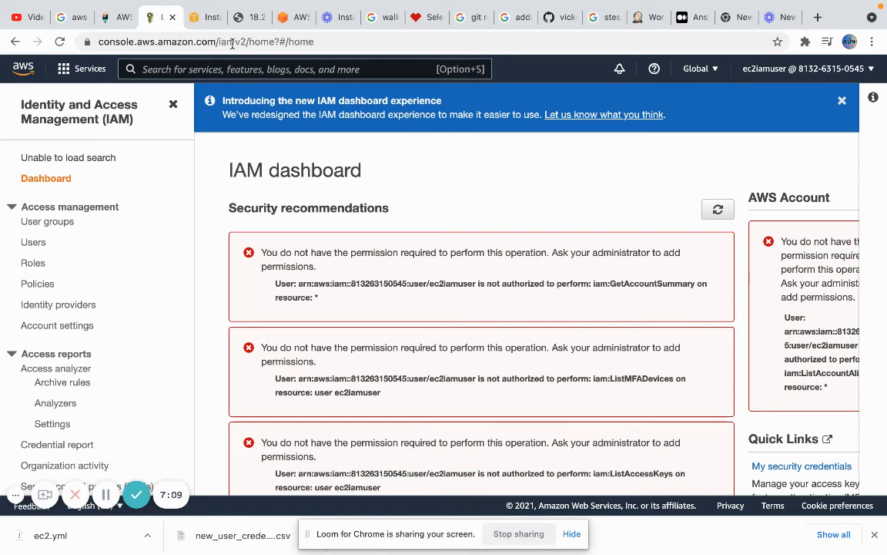
left_click(199, 18)
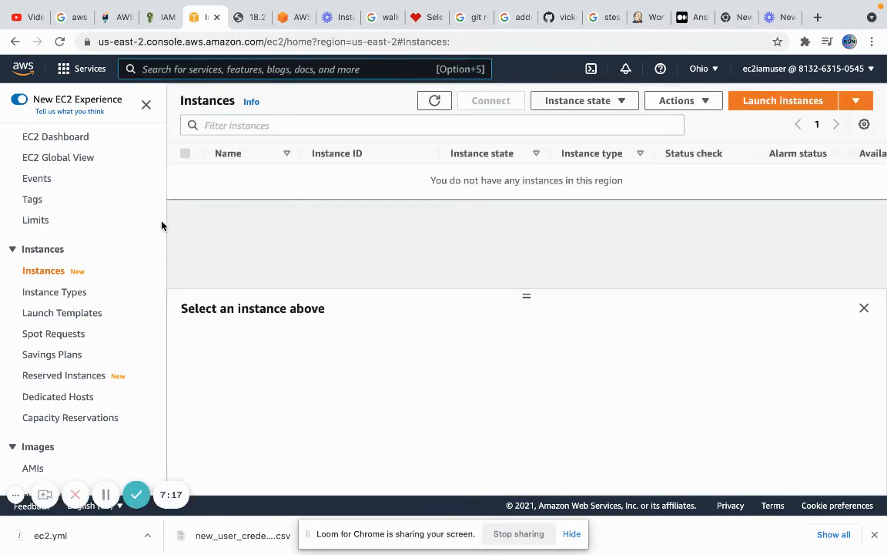
Launch a t3.micro Amazon Linux 2 (kernel 5.10) instance with key pair baselinekey
left_click(773, 106)
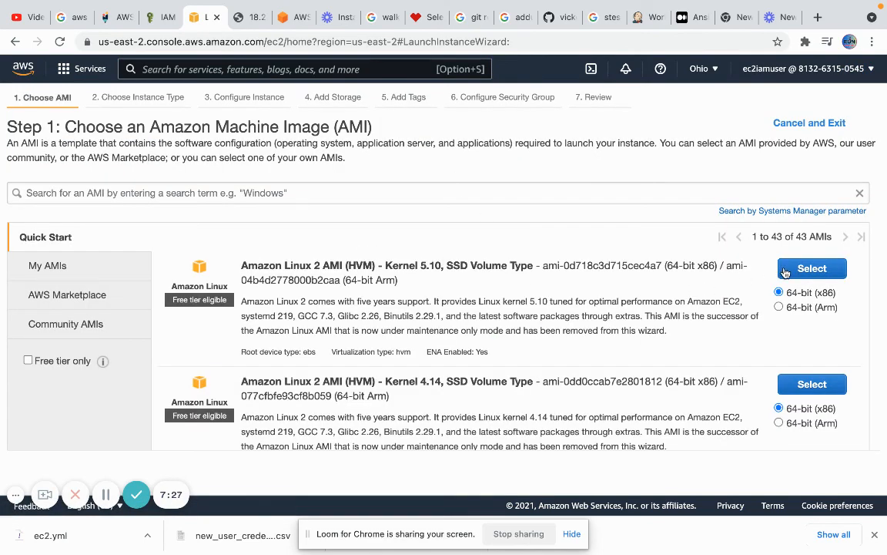
left_click(784, 268)
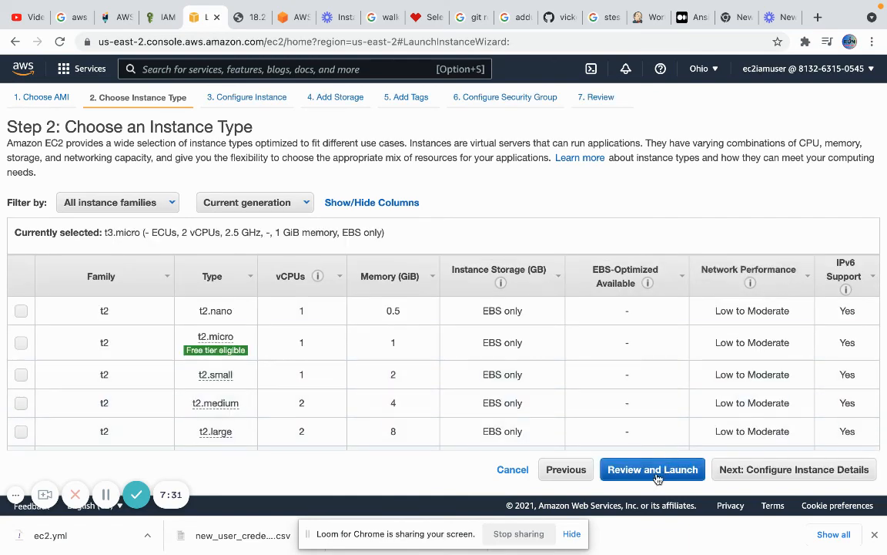
left_click(657, 471)
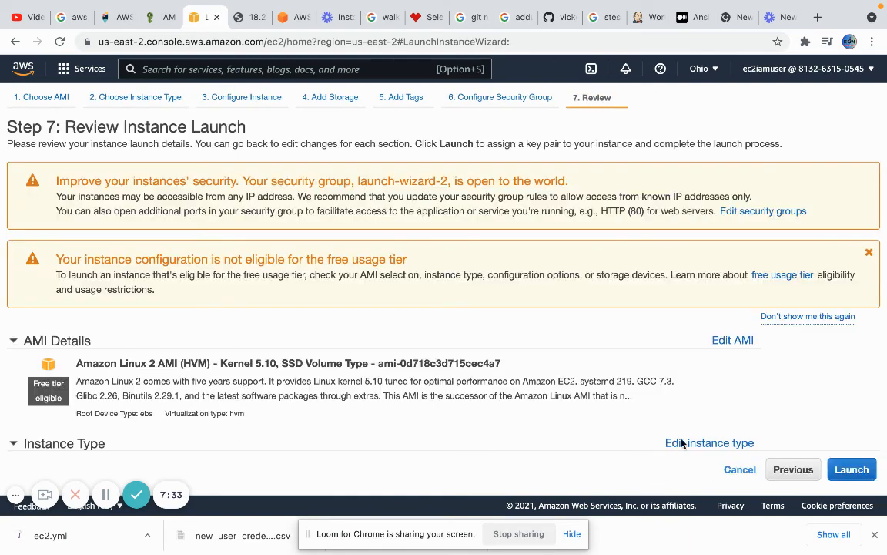
left_click(848, 470)
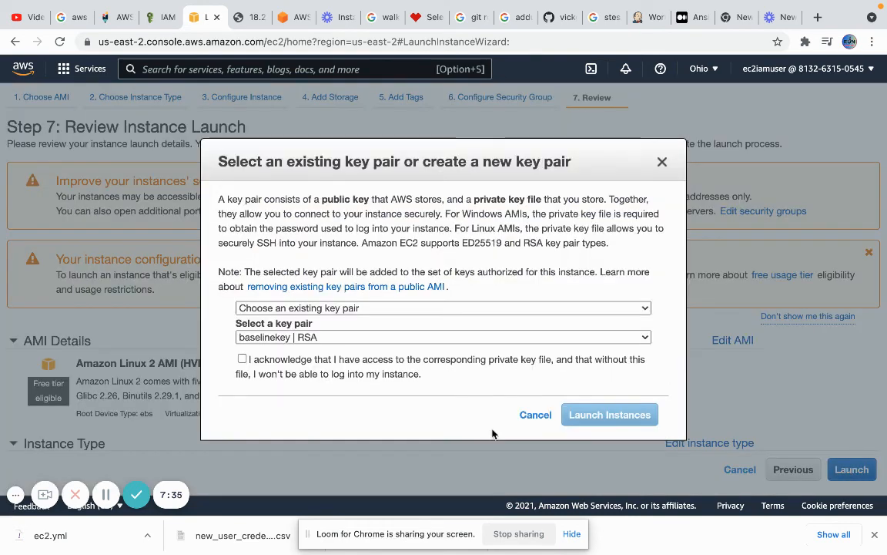
left_click(242, 359)
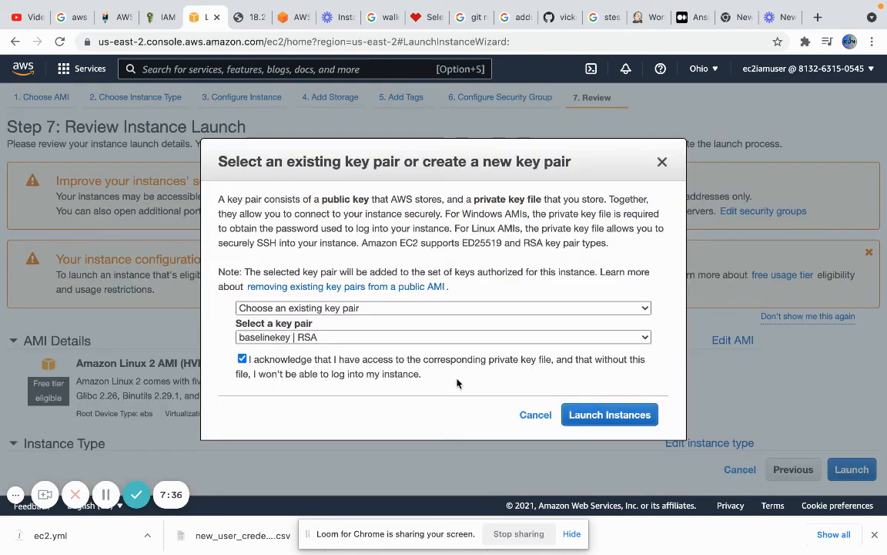
left_click(579, 414)
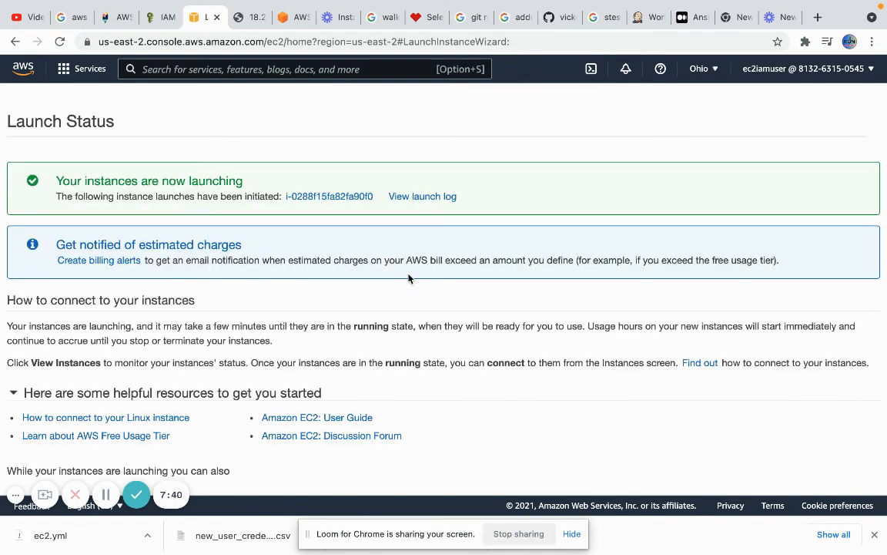
left_click(336, 198)
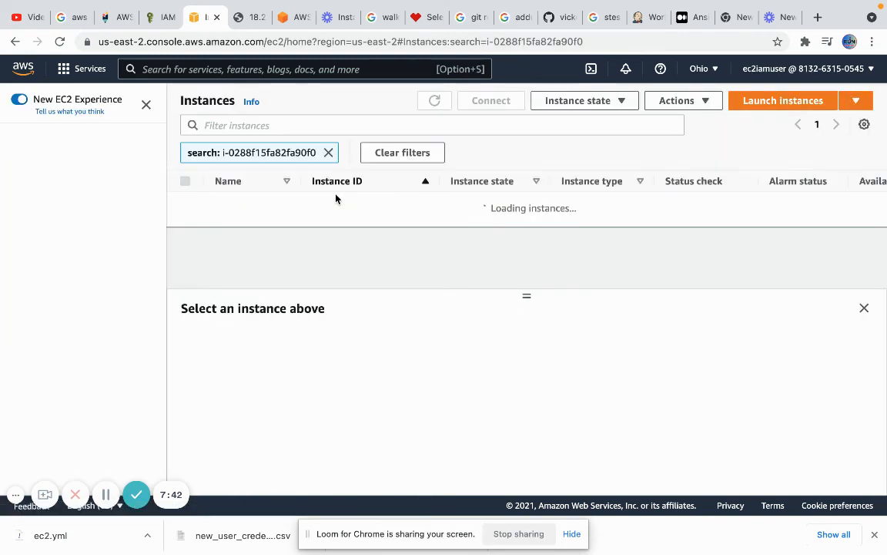
Return to the IAM dashboard showing ec2iamuser's not-authorized errors for GetAccountSummary, ListMFADevices and ListAccessKeys
left_click(160, 17)
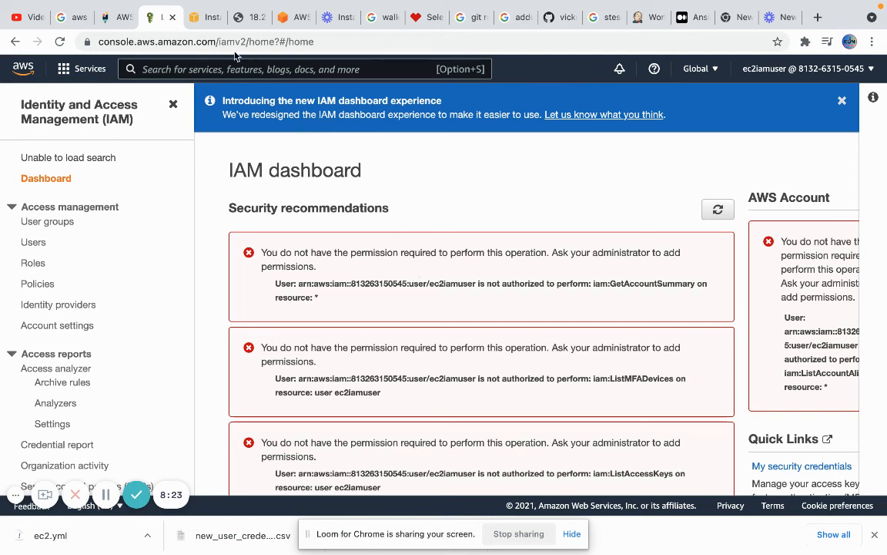
Terminate the t3.micro instance i-0288f15fa82fa90f0 from the EC2 instances list
left_click(199, 16)
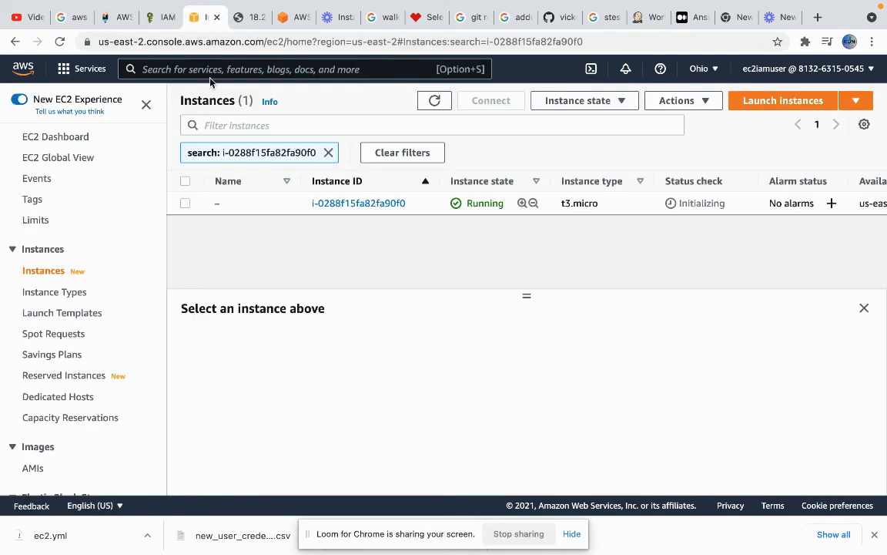
left_click(185, 203)
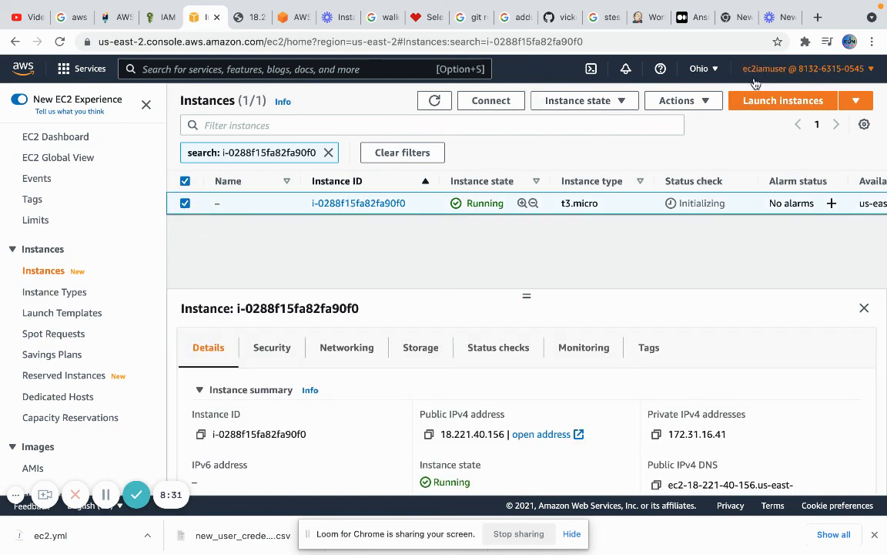
left_click(619, 100)
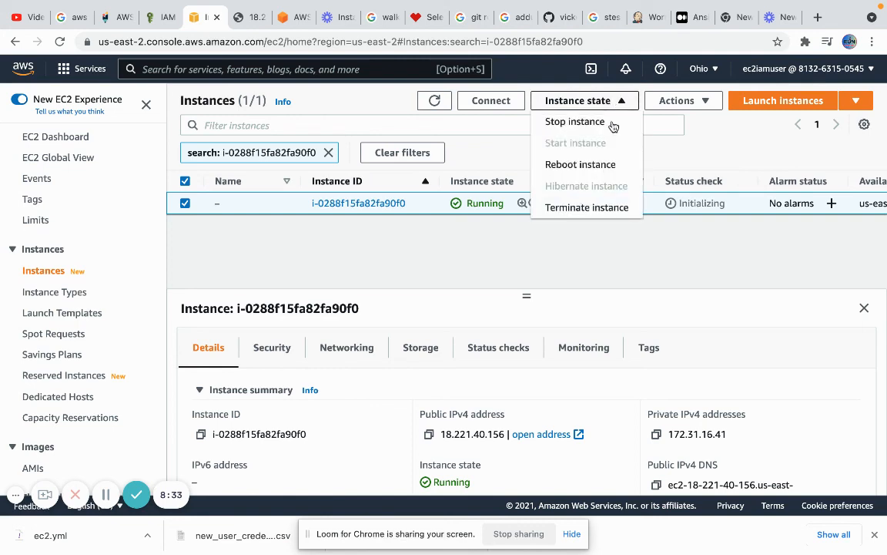
left_click(604, 208)
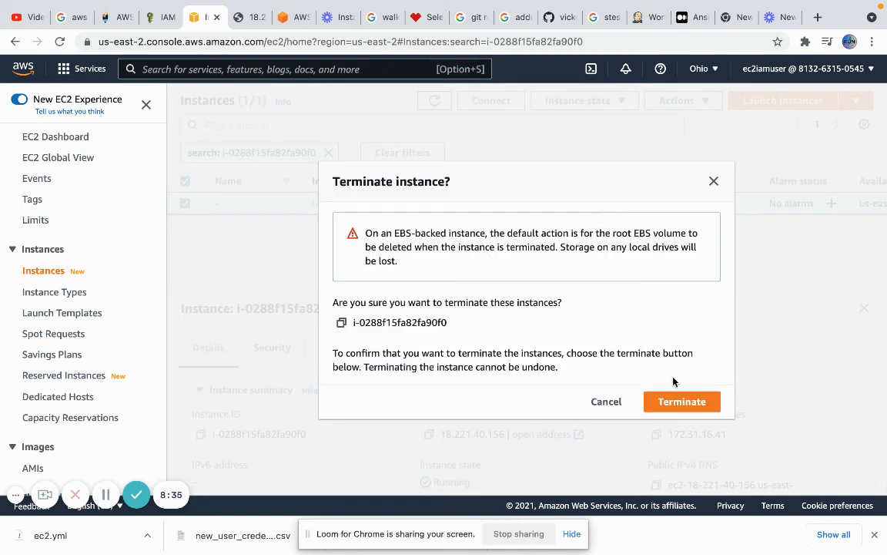
left_click(683, 401)
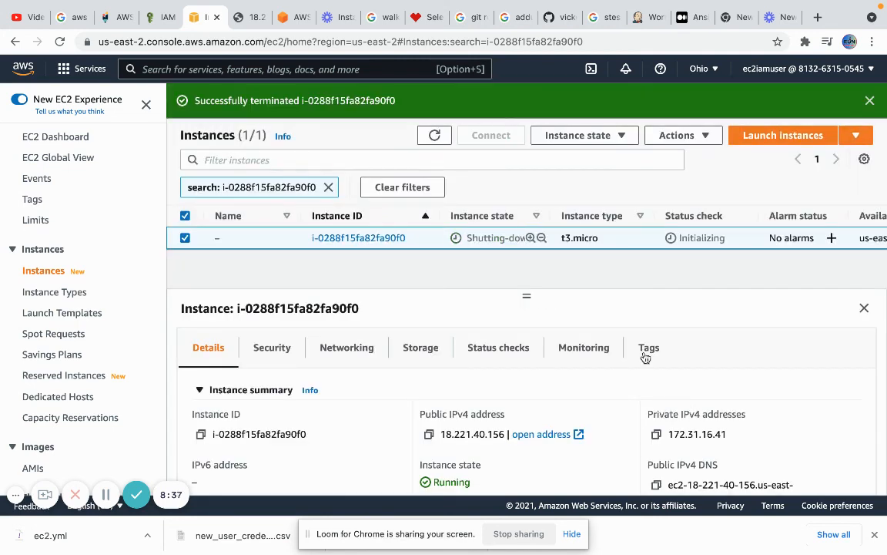